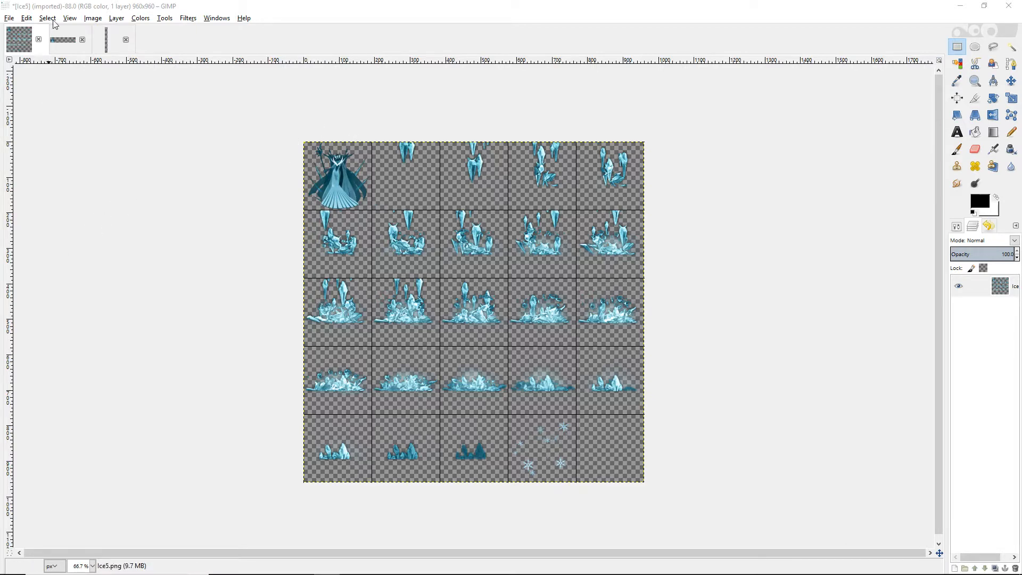
- Open the image grid configuration of the Ice5 sheet, check the spacing settings and close it
{"action": "left_click", "coordinate": [94, 19]}
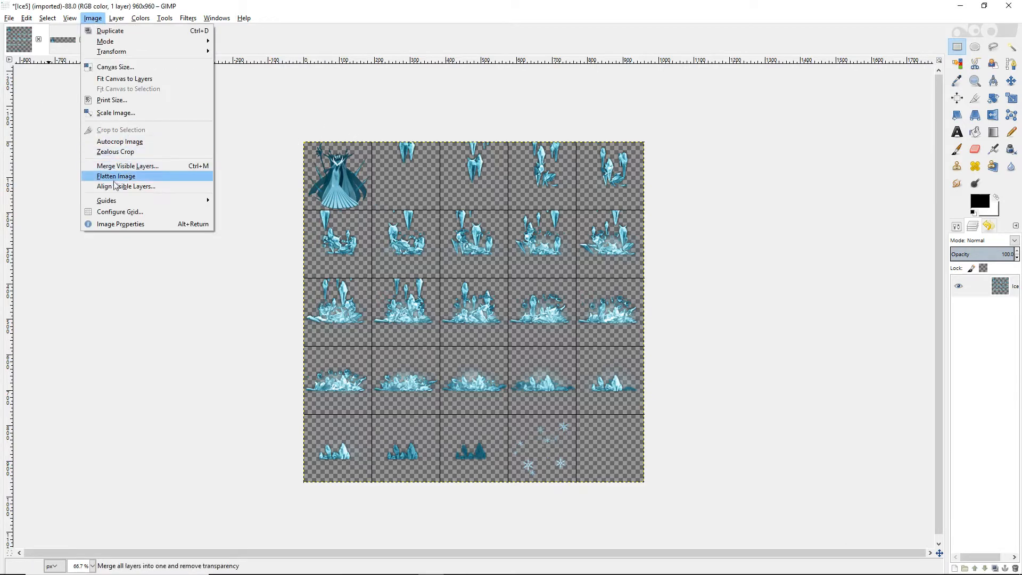
{"action": "left_click", "coordinate": [112, 212]}
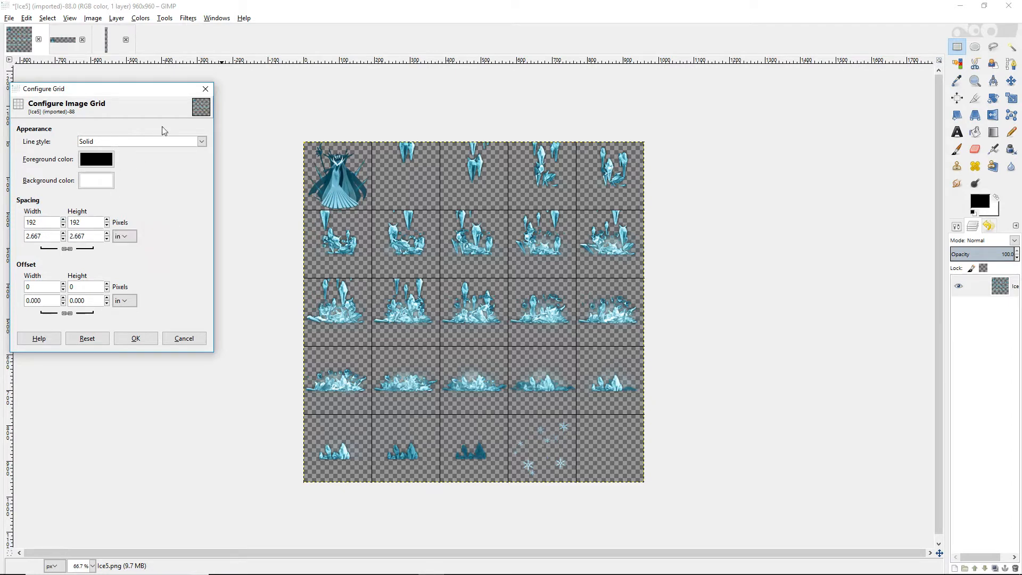
{"action": "left_click", "coordinate": [205, 89]}
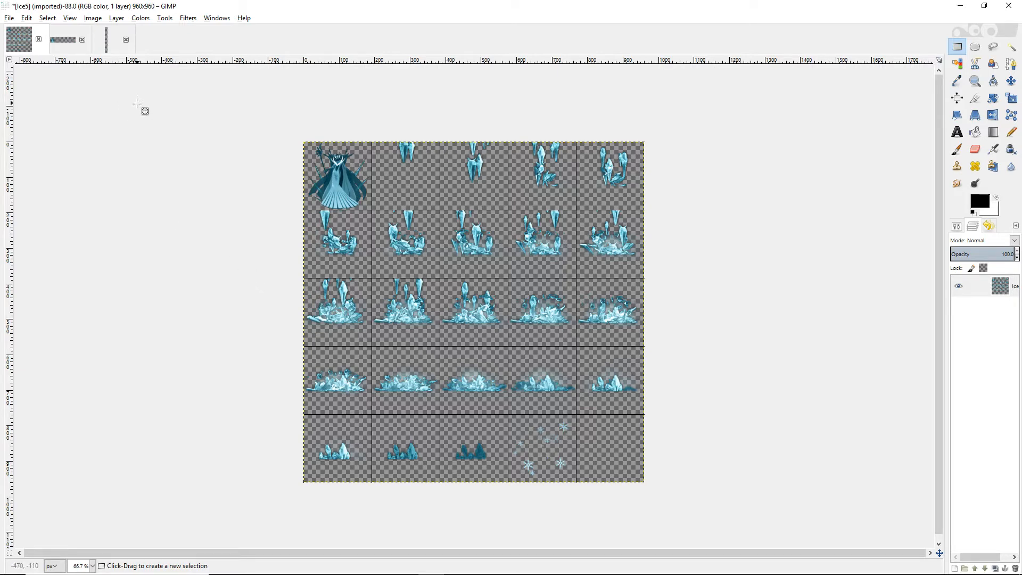
- Look over the single-row Ice5-3 sheet, and examine the tall Ice5-4 sheet along its full length
{"action": "left_click", "coordinate": [62, 40]}
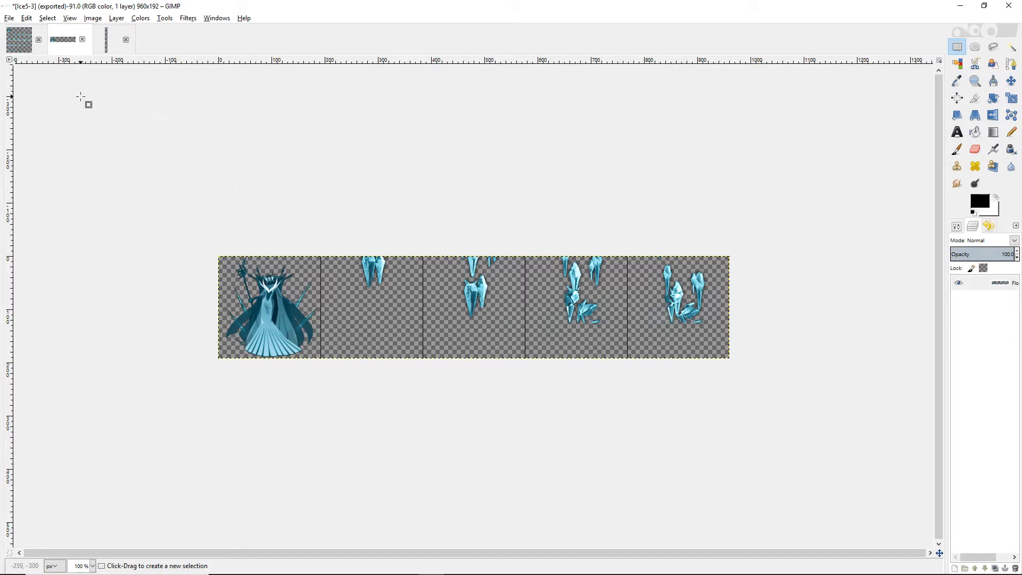
{"action": "left_click", "coordinate": [104, 41]}
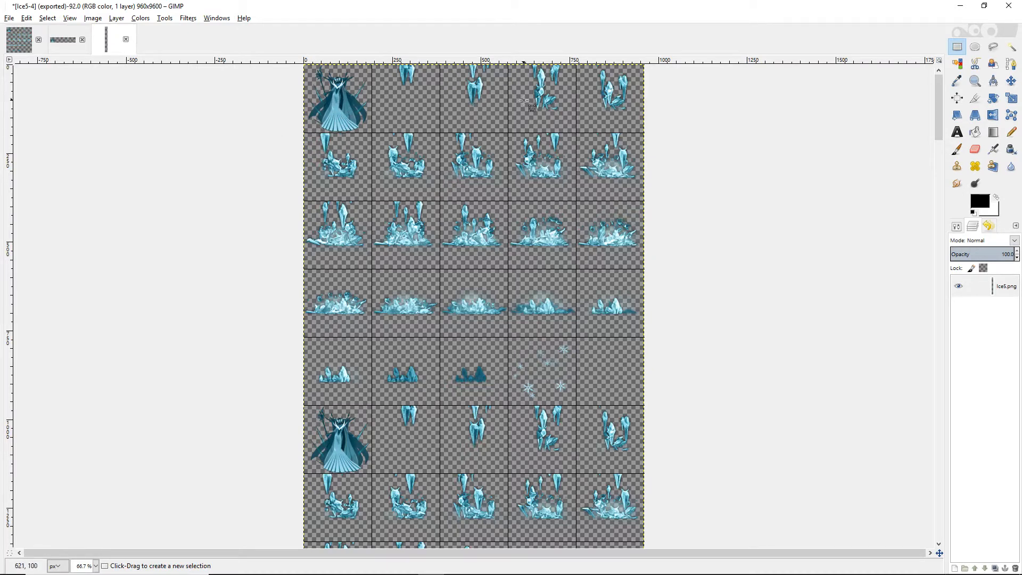
{"action": "scroll", "coordinate": [213, 226], "scroll_direction": "down", "scroll_amount": 1}
{"action": "scroll", "coordinate": [211, 221], "scroll_direction": "down", "scroll_amount": 20}
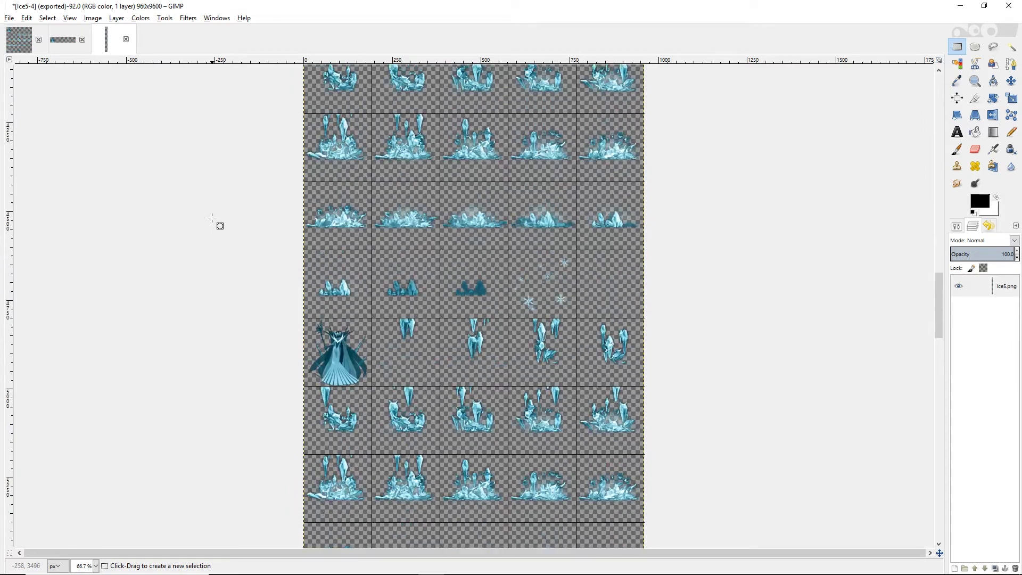
{"action": "scroll", "coordinate": [212, 218], "scroll_direction": "up", "scroll_amount": 20}
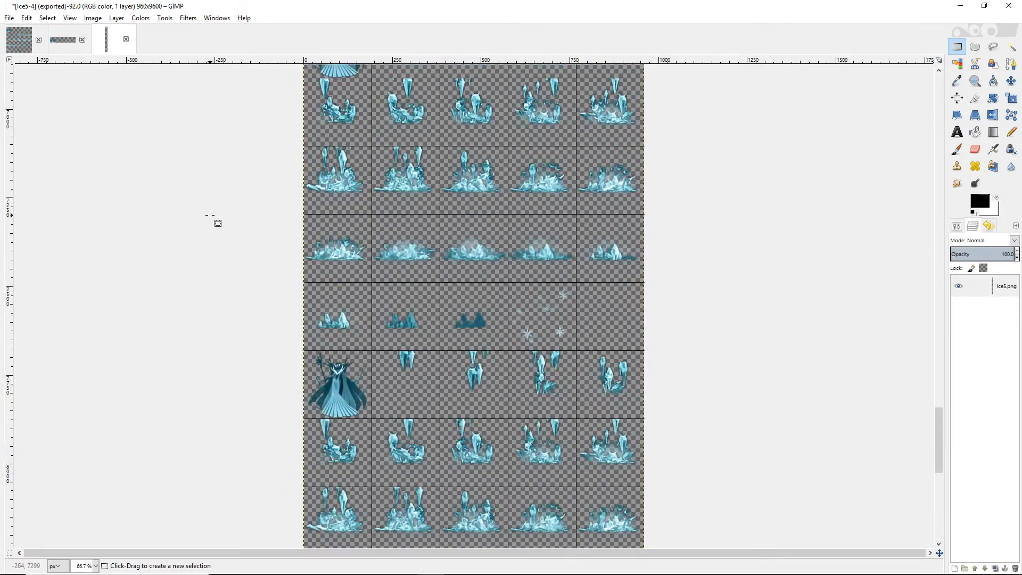
{"action": "scroll", "coordinate": [215, 213], "scroll_direction": "up", "scroll_amount": 20}
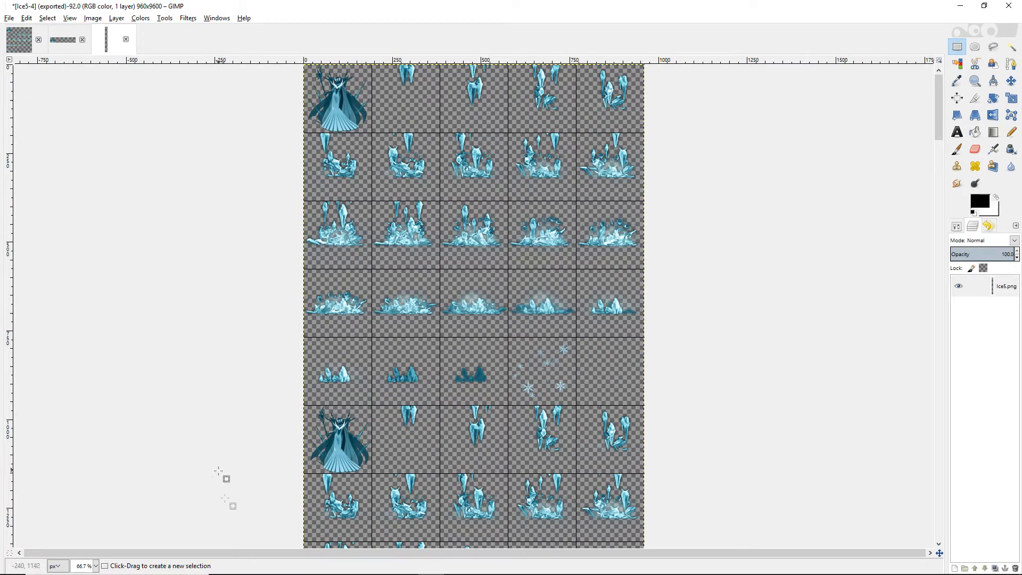
- Switch to RPG Maker MV and preview the Ice5 image assigned to the Ice test 1 animation, keeping it selected
{"action": "left_click", "coordinate": [458, 565]}
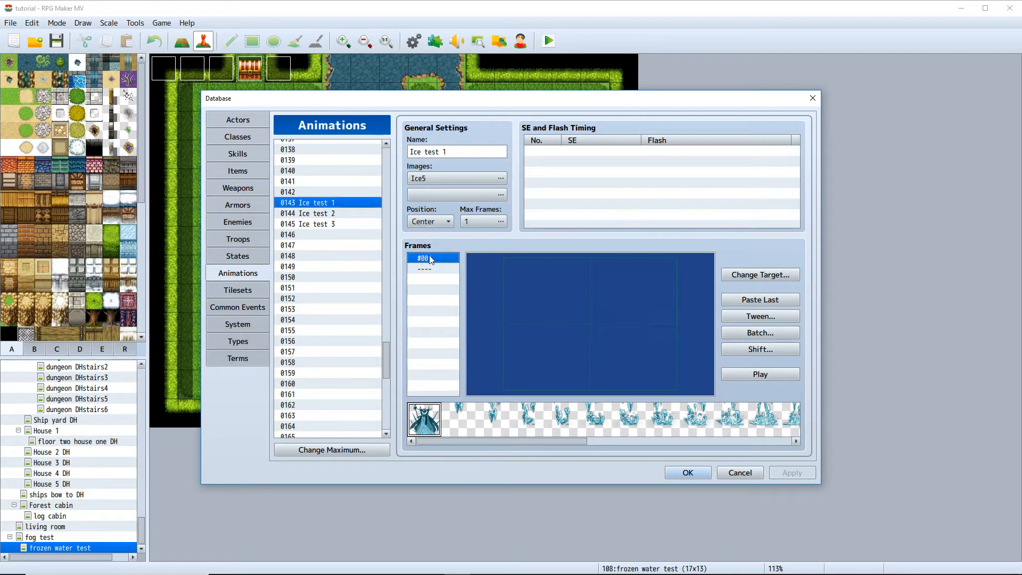
{"action": "left_click", "coordinate": [439, 179]}
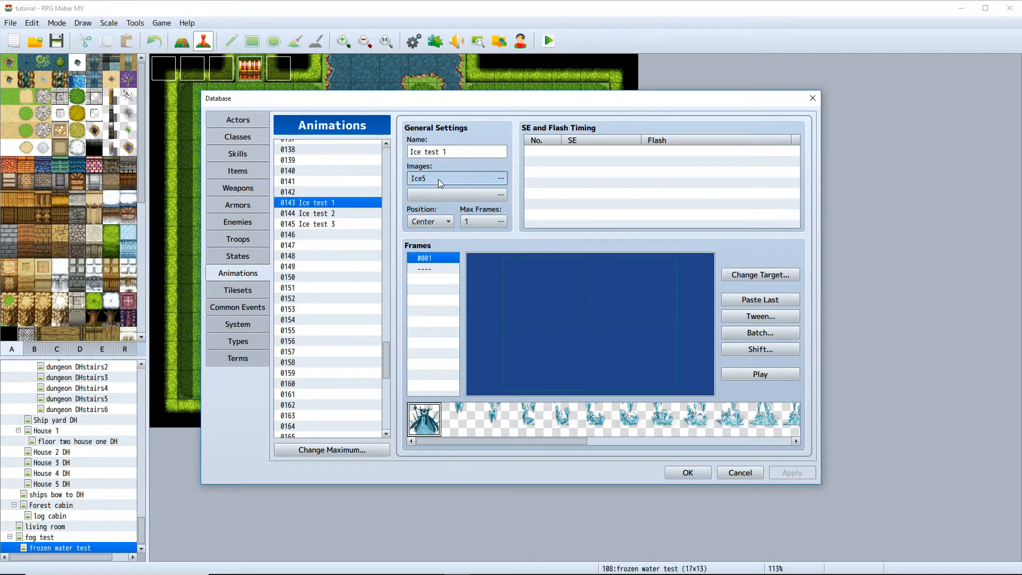
{"action": "scroll", "coordinate": [560, 279], "scroll_direction": "down", "scroll_amount": 3}
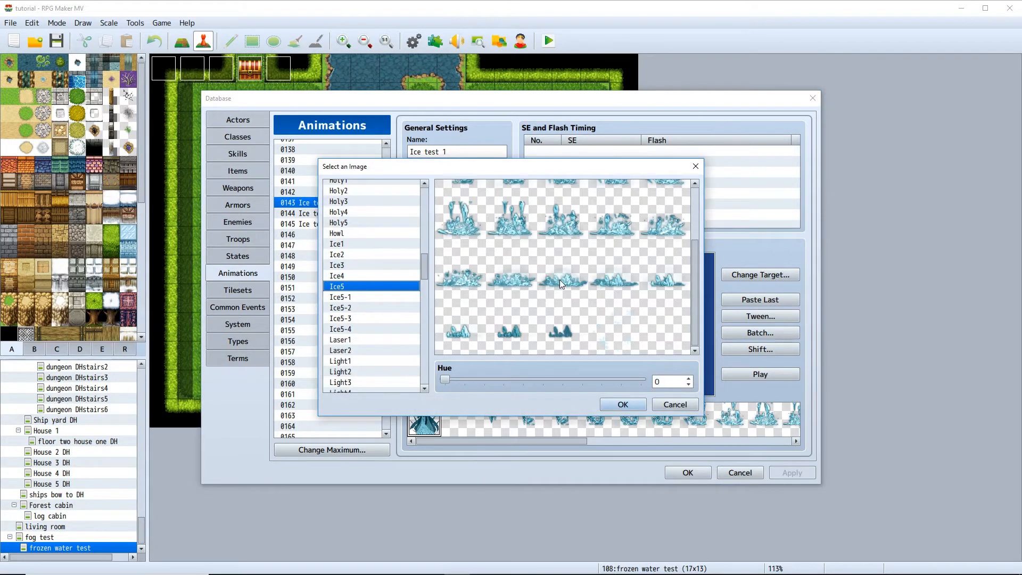
{"action": "scroll", "coordinate": [560, 284], "scroll_direction": "up", "scroll_amount": 3}
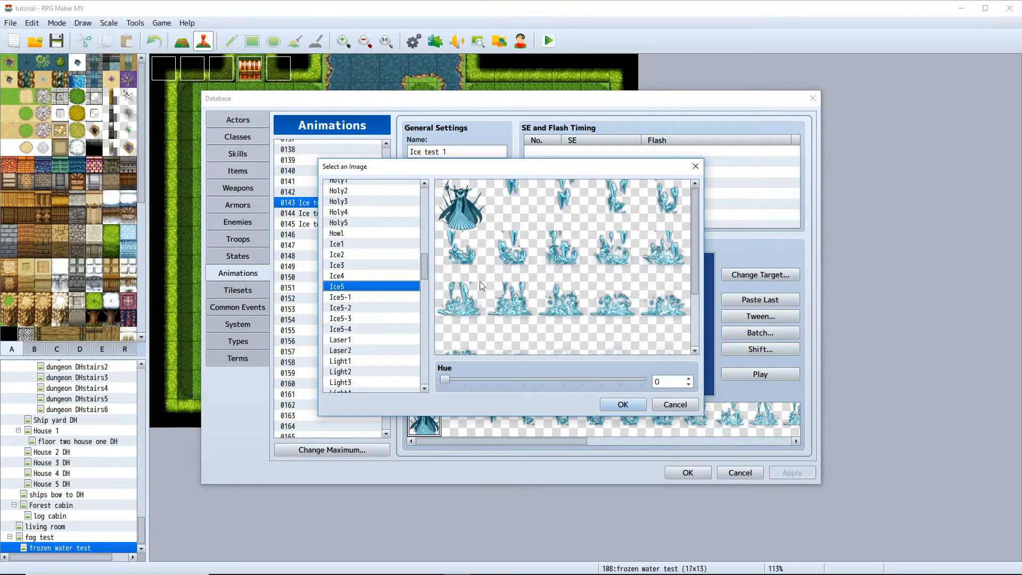
{"action": "left_click", "coordinate": [623, 405]}
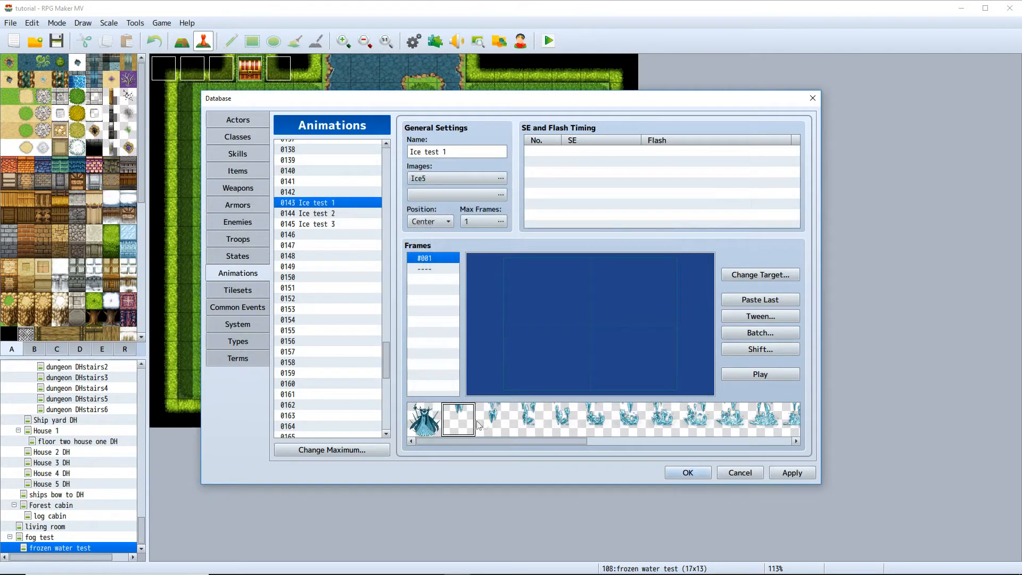
- Step through the Ice5 cells of the Ice test 1 animation one after another to see how the sheet is divided
{"action": "left_click", "coordinate": [527, 425]}
{"action": "left_click", "coordinate": [571, 425]}
{"action": "left_click", "coordinate": [597, 425]}
{"action": "left_click", "coordinate": [628, 418]}
{"action": "left_click", "coordinate": [662, 421]}
{"action": "left_click", "coordinate": [695, 421]}
{"action": "left_click", "coordinate": [728, 423]}
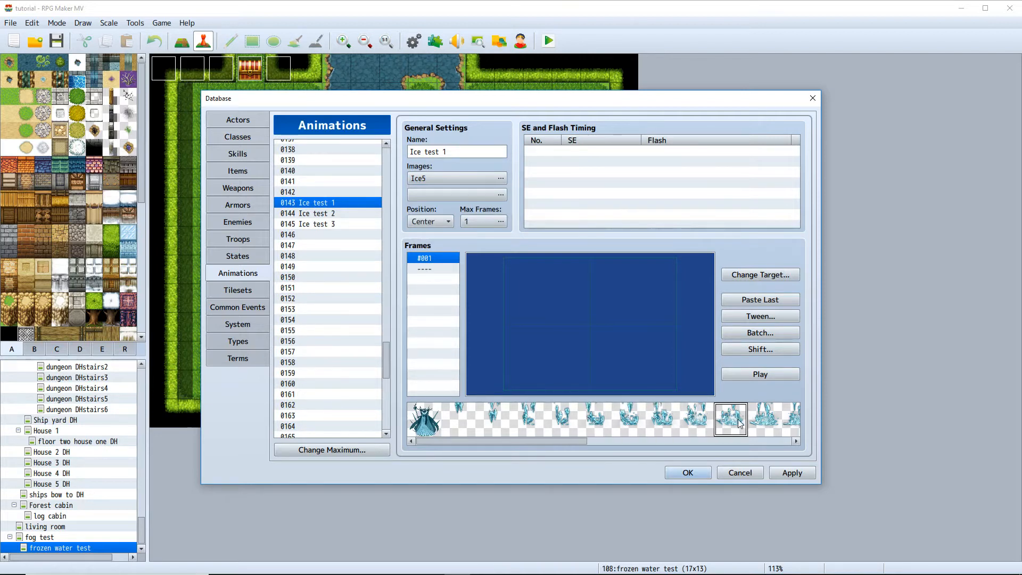
- Open the Ice test 2 animation and step through each of its Ice5-3 cells
{"action": "left_click", "coordinate": [326, 216]}
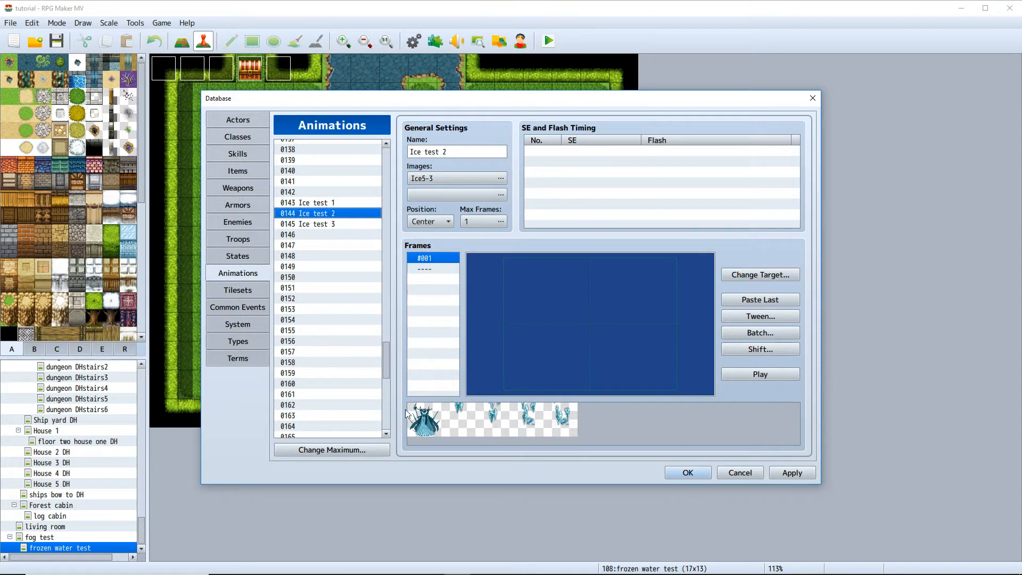
{"action": "left_click", "coordinate": [425, 426]}
{"action": "left_click", "coordinate": [461, 423]}
{"action": "left_click", "coordinate": [492, 424]}
{"action": "left_click", "coordinate": [519, 424]}
{"action": "left_click", "coordinate": [549, 424]}
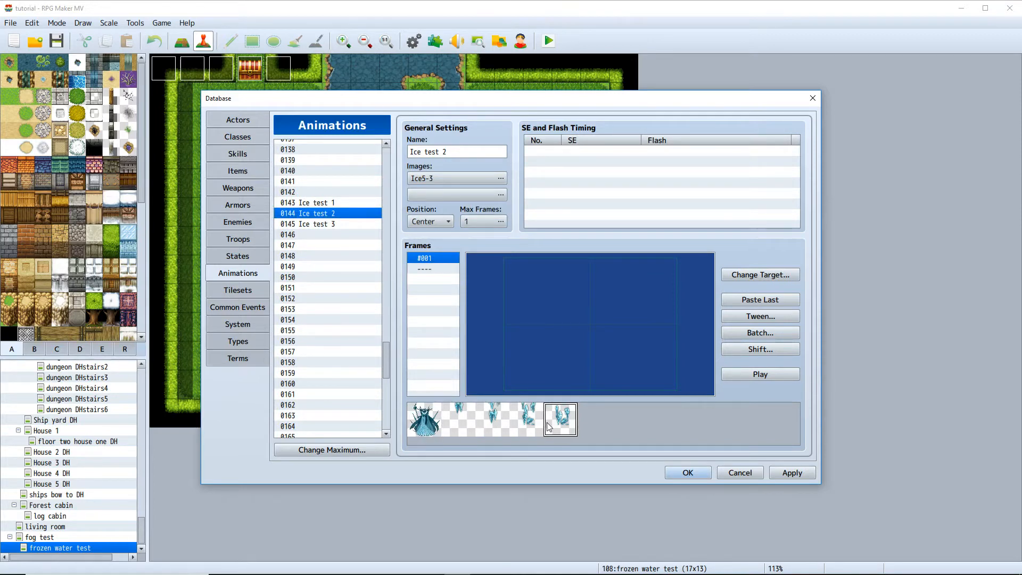
- Open the Ice test 3 animation and browse its Ice5-4 cell strip to the far end and back
{"action": "left_click", "coordinate": [314, 228]}
{"action": "right_click", "coordinate": [455, 401]}
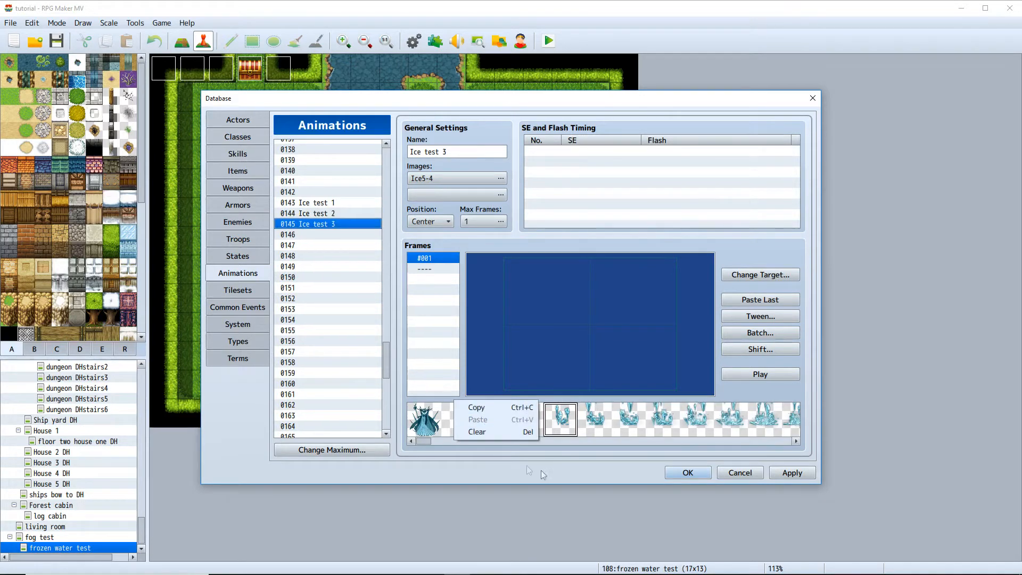
{"action": "left_click", "coordinate": [586, 429]}
{"action": "left_click_drag", "start_coordinate": [424, 442], "coordinate": [685, 449]}
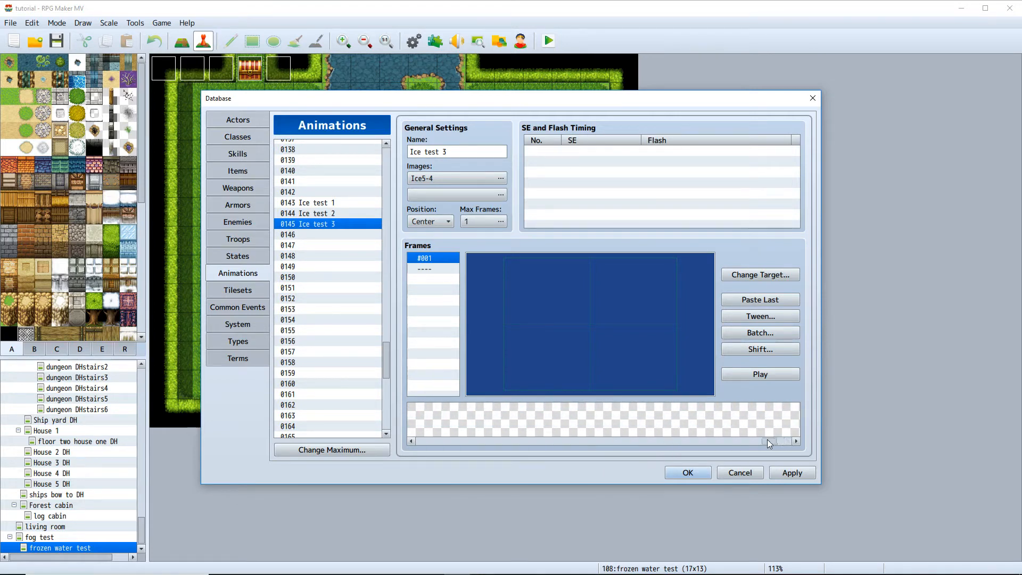
{"action": "left_click_drag", "start_coordinate": [688, 439], "coordinate": [411, 438]}
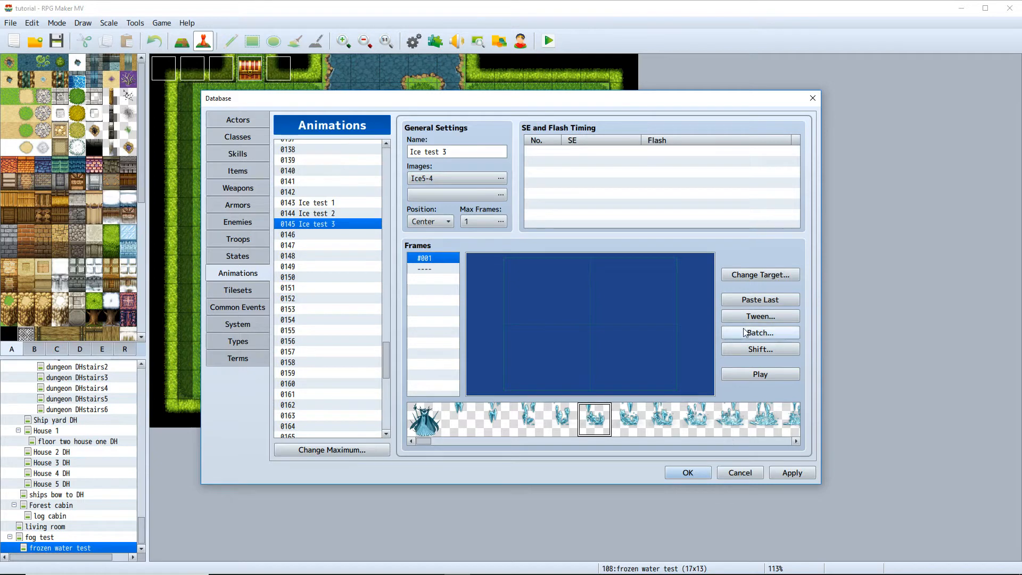
- Place the first Ice5-4 cell, the robed figure, at the centre of frame 1 of Ice test 3
{"action": "left_click", "coordinate": [422, 429]}
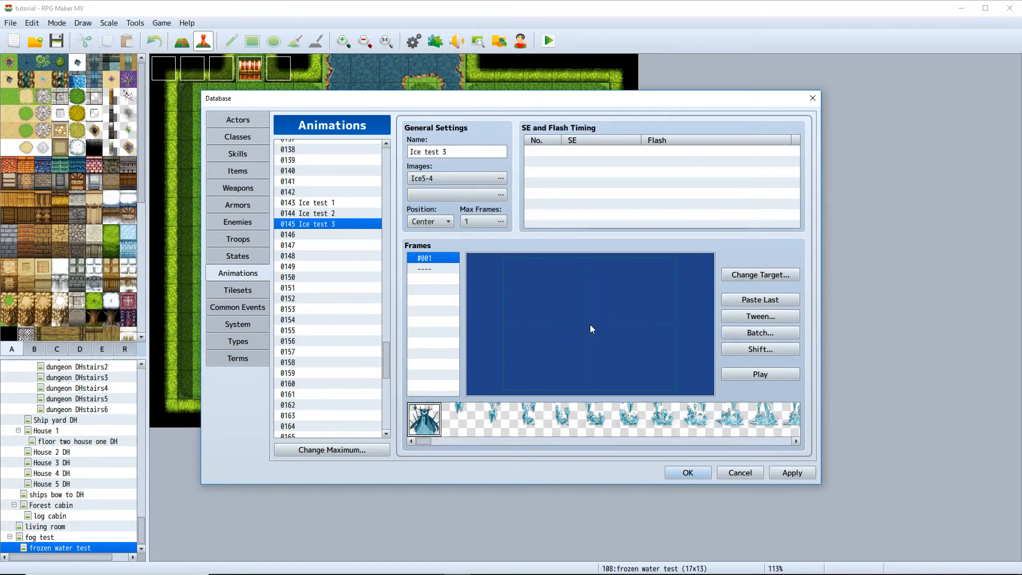
{"action": "left_click", "coordinate": [590, 324]}
- Batch-change the scale of cells 1 to 16 in frame 1 so the figure is enlarged beyond the frame view
{"action": "left_click", "coordinate": [762, 334]}
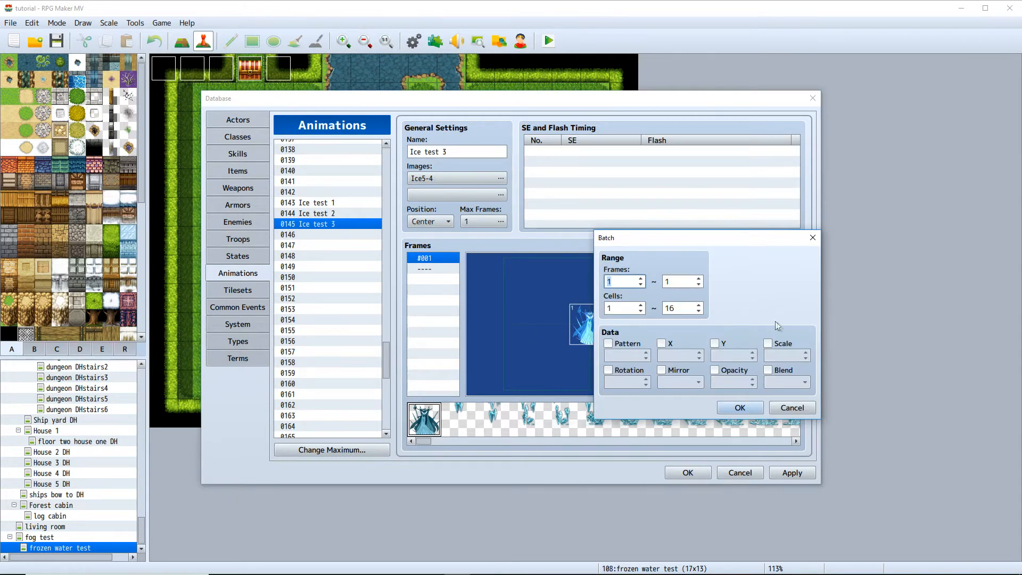
{"action": "left_click", "coordinate": [769, 344]}
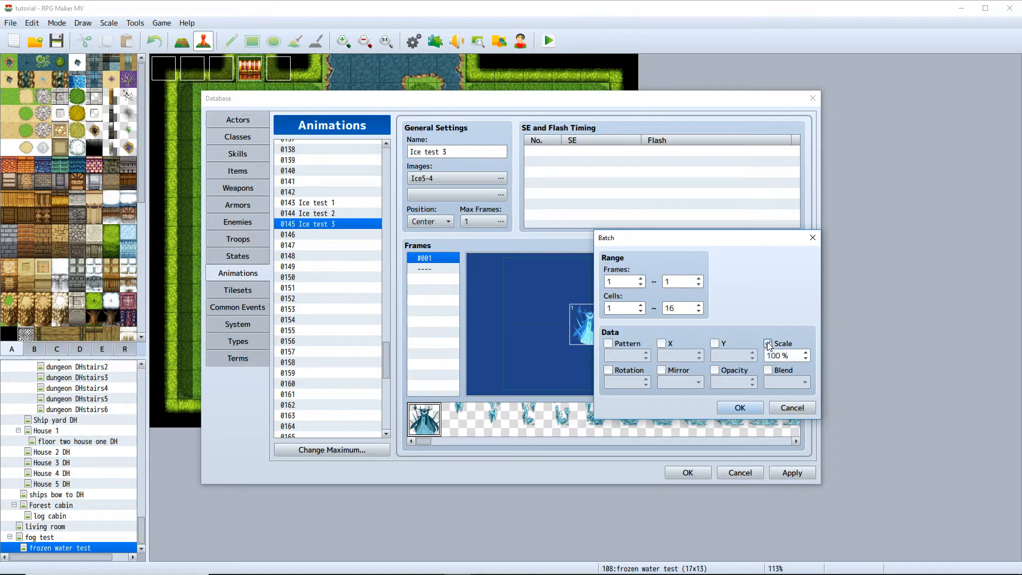
{"action": "left_click", "coordinate": [769, 344]}
{"action": "left_click", "coordinate": [808, 360]}
{"action": "left_click", "coordinate": [777, 355]}
{"action": "type", "text": "00"}
{"action": "left_click", "coordinate": [748, 407]}
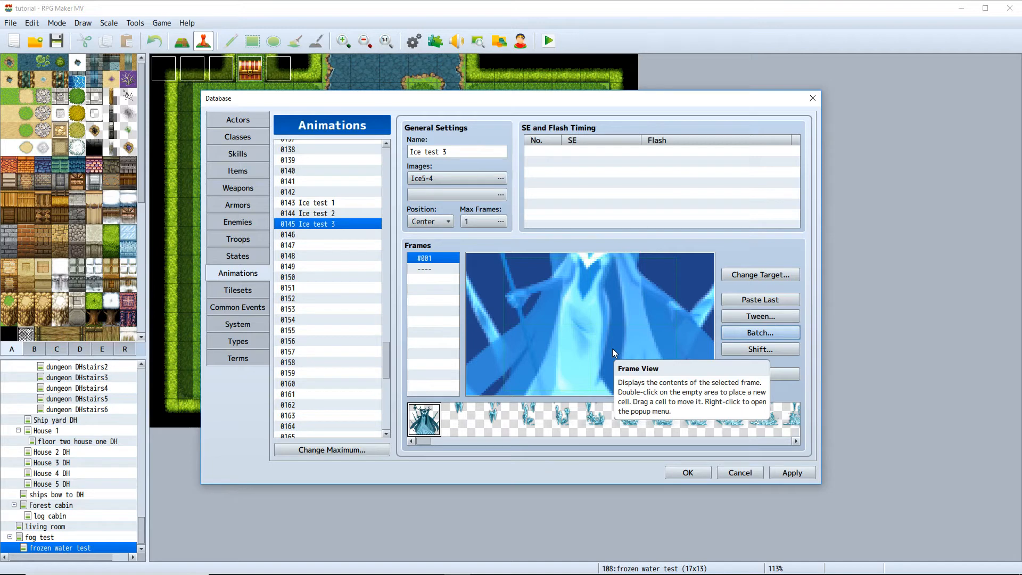
- Batch-change the scale of the cells in frame 1 to shrink the figure to a tiny size
{"action": "left_click", "coordinate": [760, 334]}
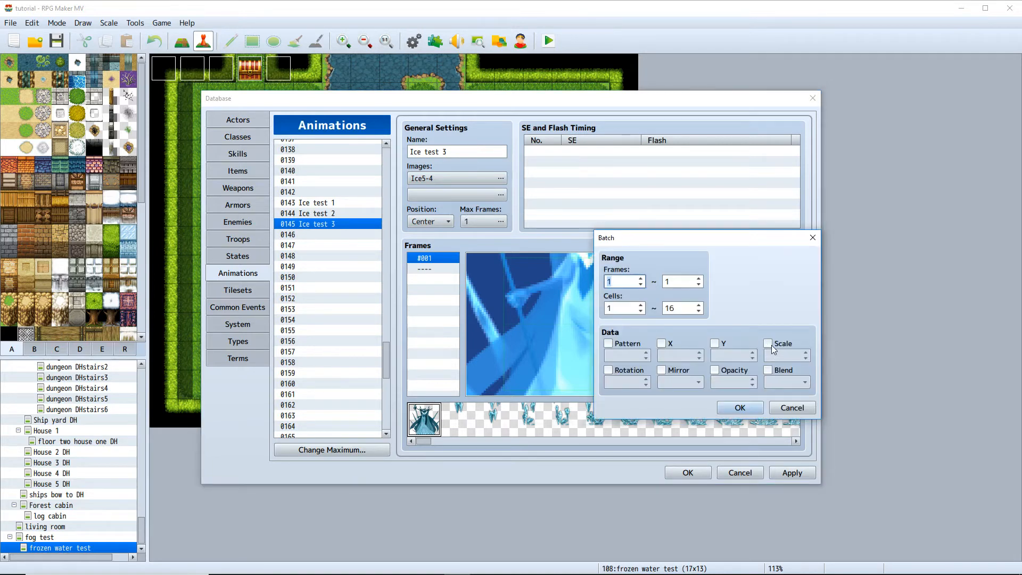
{"action": "left_click", "coordinate": [769, 345]}
{"action": "left_click", "coordinate": [781, 355]}
{"action": "key", "text": "BackSpace"}
{"action": "left_click", "coordinate": [740, 409]}
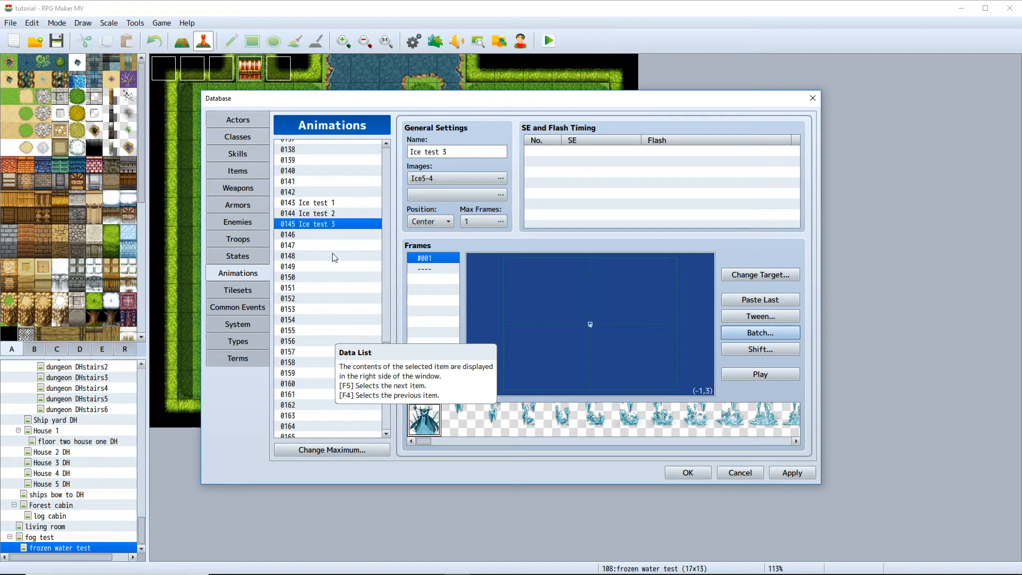
- Switch to GIMP and look through the whole length of the Ice5-4 sheet
{"action": "mouse_move", "coordinate": [307, 574]}
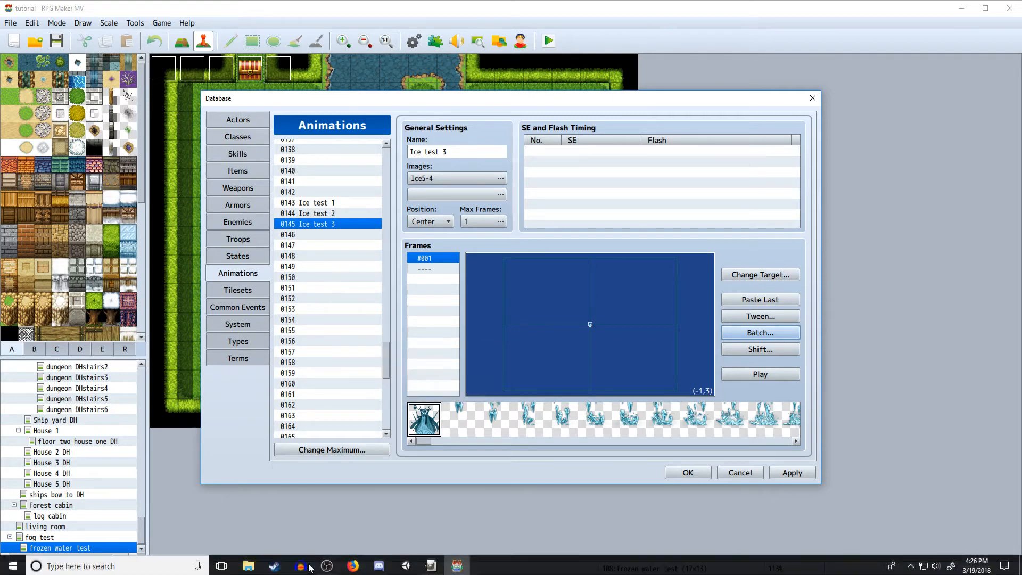
{"action": "mouse_move", "coordinate": [438, 570]}
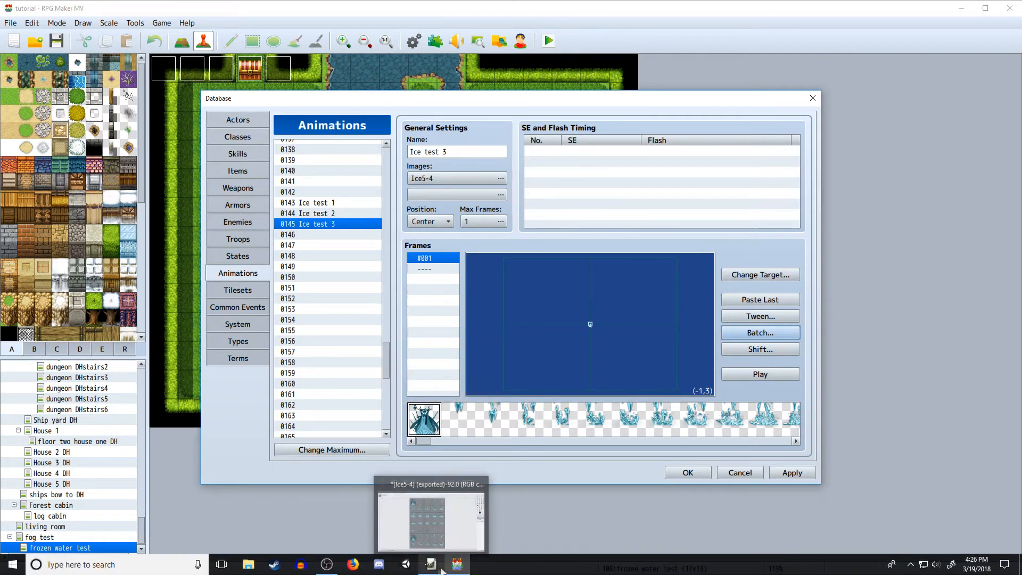
{"action": "left_click", "coordinate": [437, 570]}
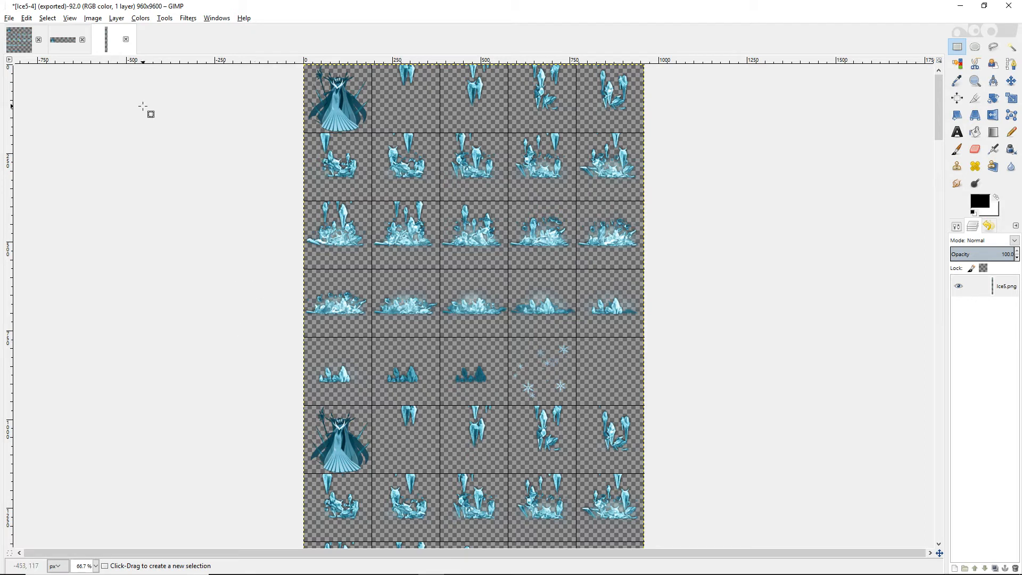
{"action": "left_click", "coordinate": [10, 19]}
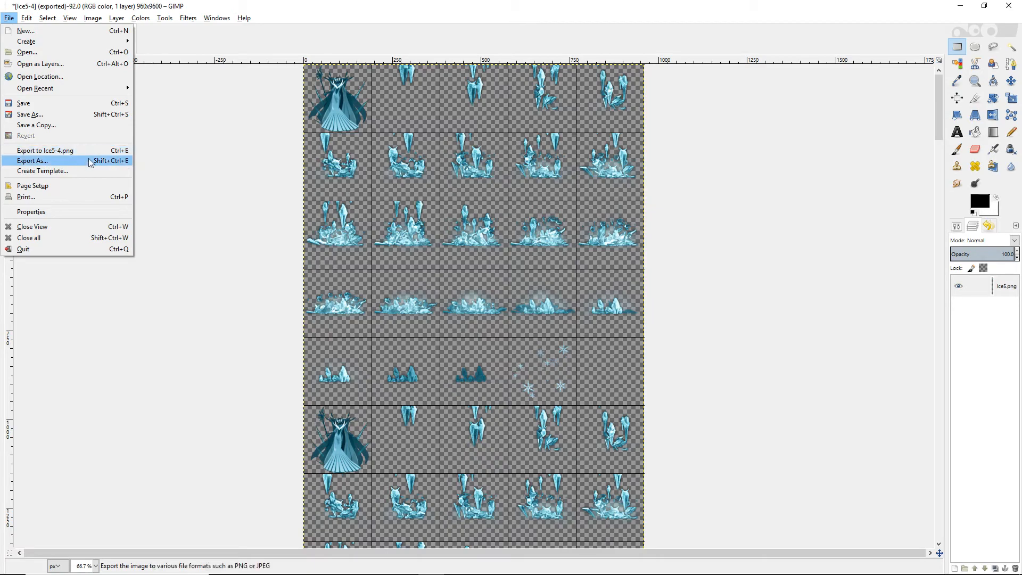
{"action": "left_click", "coordinate": [164, 142]}
{"action": "scroll", "coordinate": [459, 144], "scroll_direction": "down", "scroll_amount": 15}
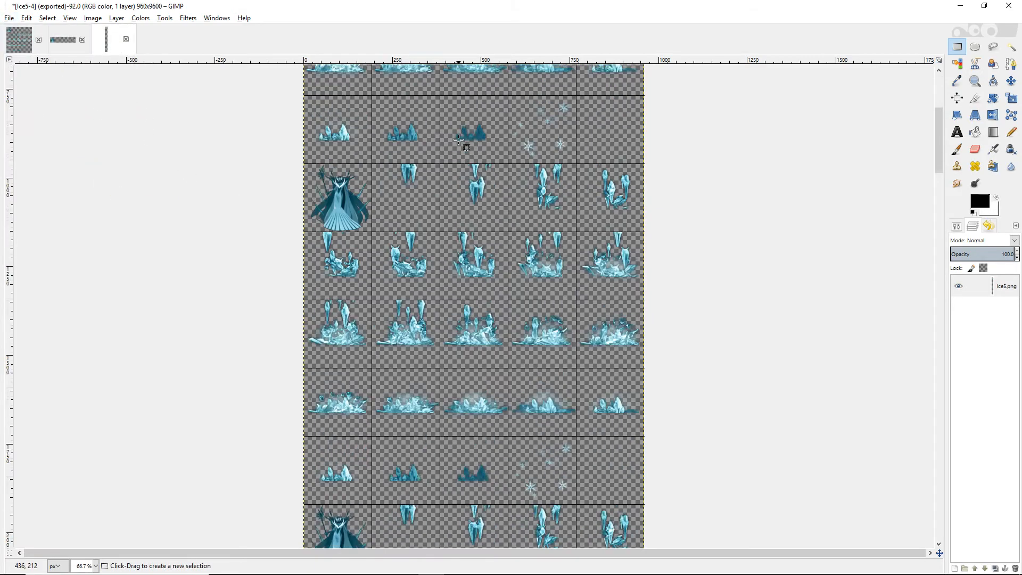
{"action": "scroll", "coordinate": [456, 136], "scroll_direction": "down", "scroll_amount": 20}
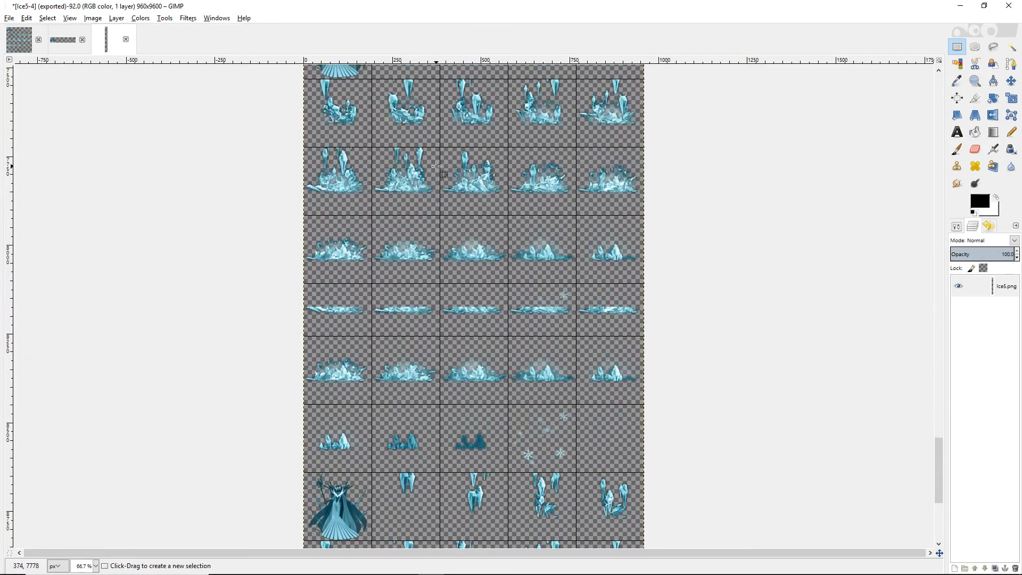
{"action": "scroll", "coordinate": [413, 155], "scroll_direction": "up", "scroll_amount": 20}
- Open the export dialog for Ice5-4.png and browse from the "attempt to save game" project folder through img to its animations folder
{"action": "left_click", "coordinate": [9, 17]}
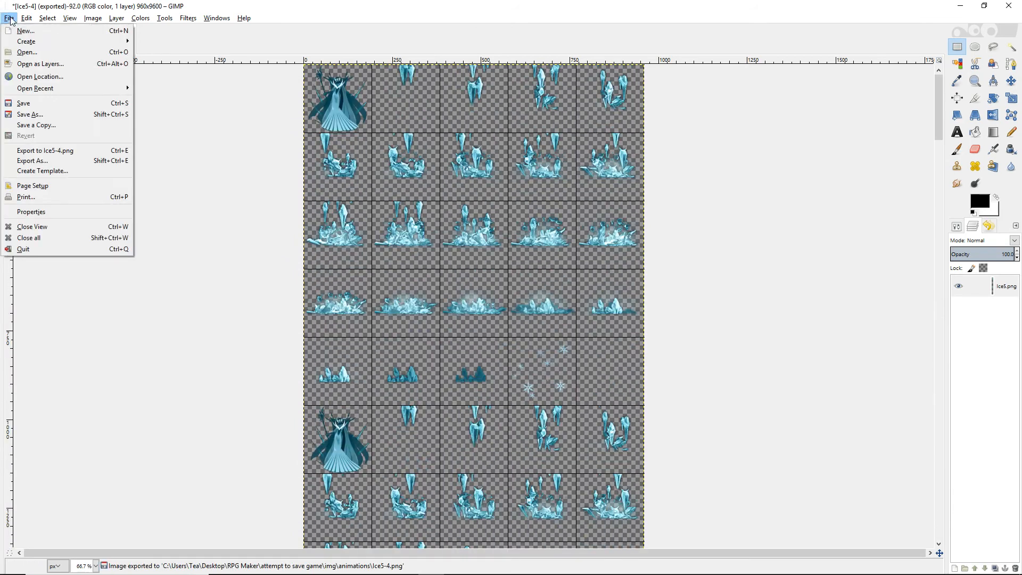
{"action": "left_click", "coordinate": [33, 161]}
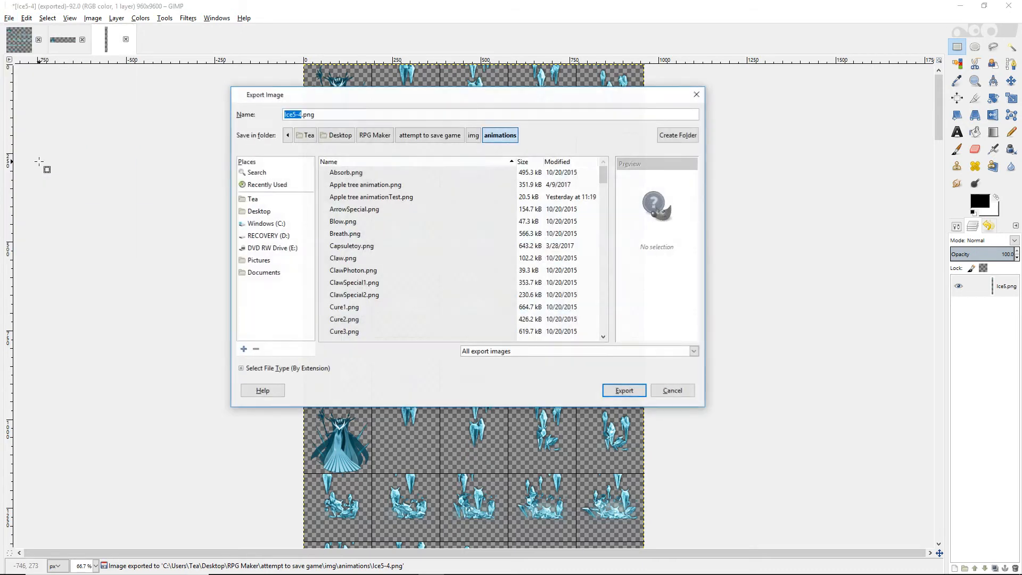
{"action": "left_click", "coordinate": [430, 135]}
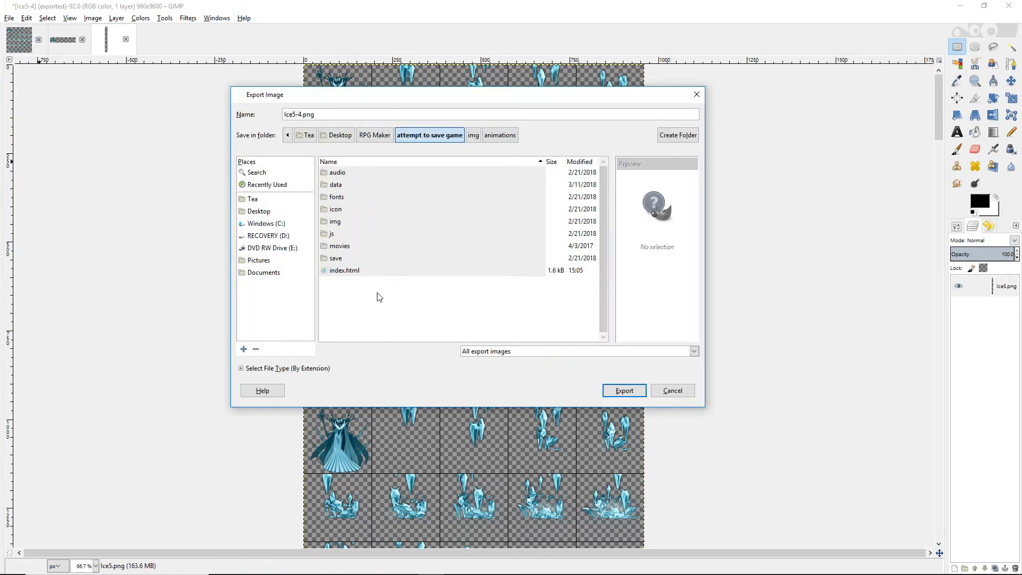
{"action": "left_click", "coordinate": [340, 224]}
{"action": "double_click", "coordinate": [339, 224]}
{"action": "left_click", "coordinate": [345, 177]}
{"action": "double_click", "coordinate": [345, 174]}
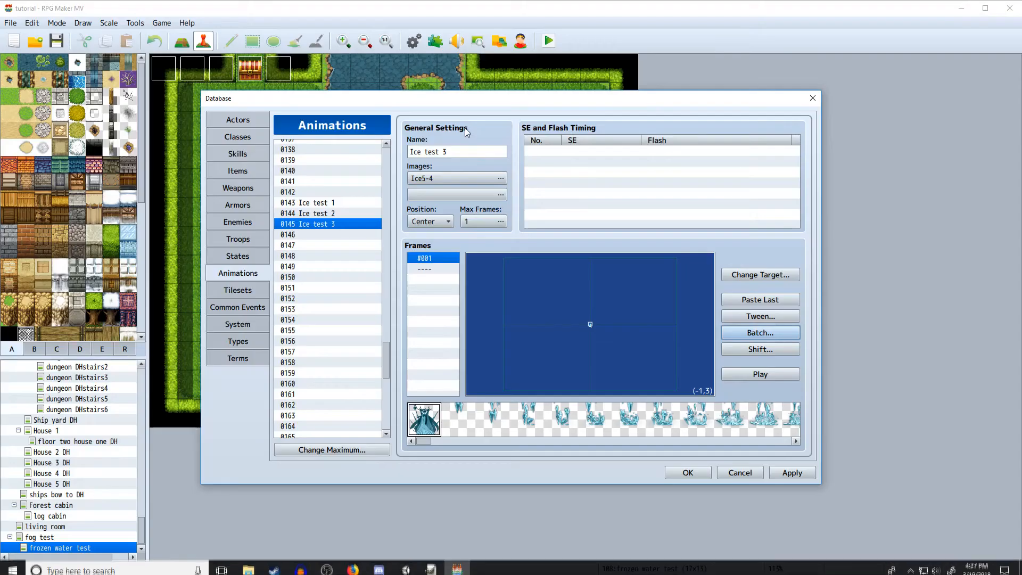
- Close the database and view the import dialog for img/animations in the Resource Manager, leaving without importing a file
{"action": "left_click", "coordinate": [813, 102]}
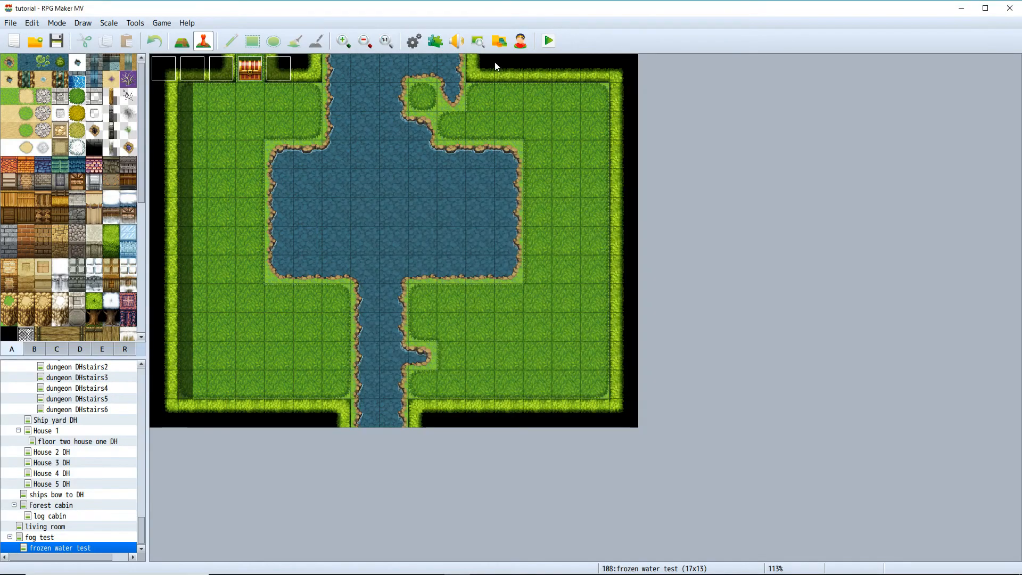
{"action": "left_click", "coordinate": [501, 44]}
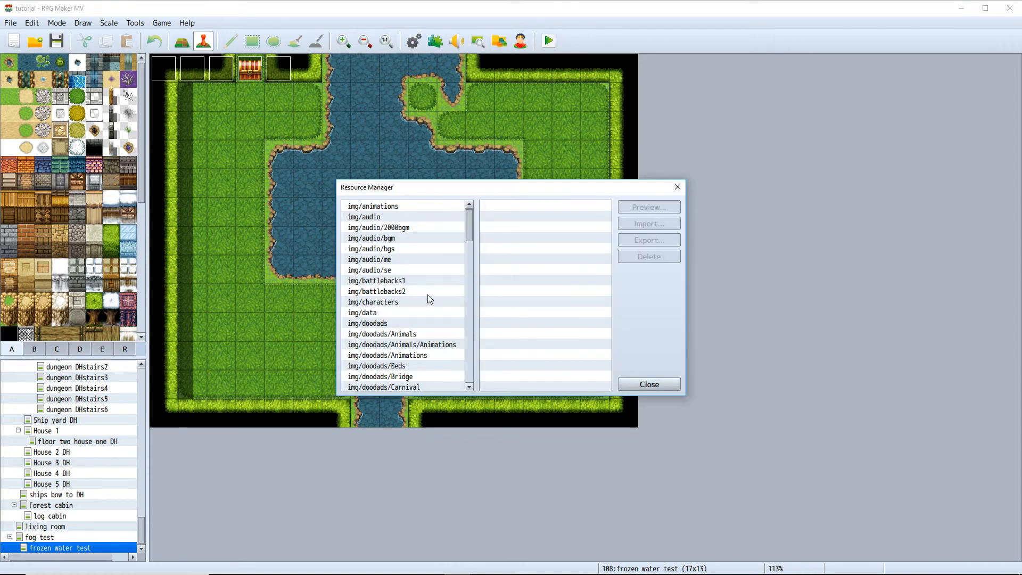
{"action": "left_click", "coordinate": [394, 208]}
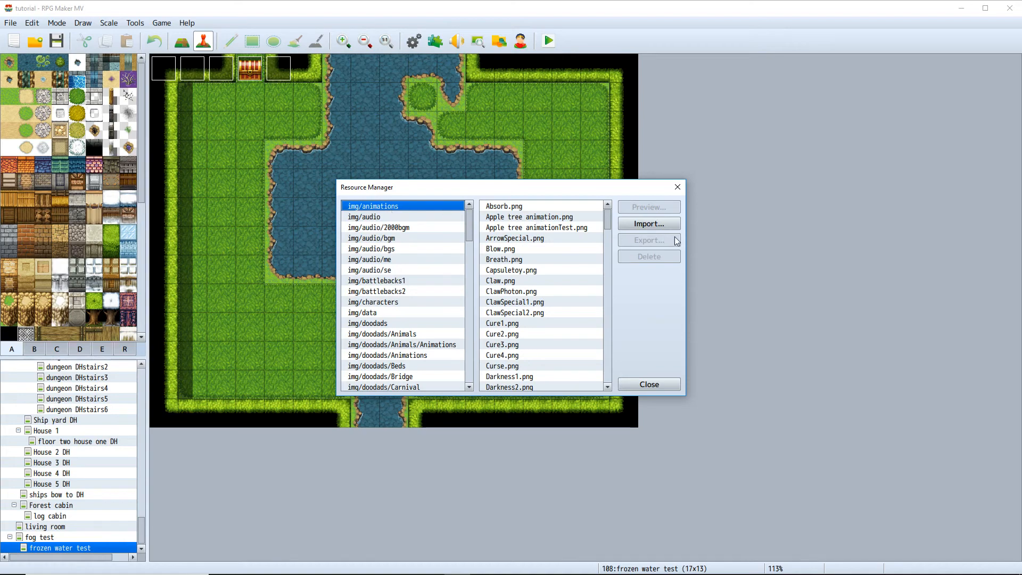
{"action": "left_click", "coordinate": [662, 226]}
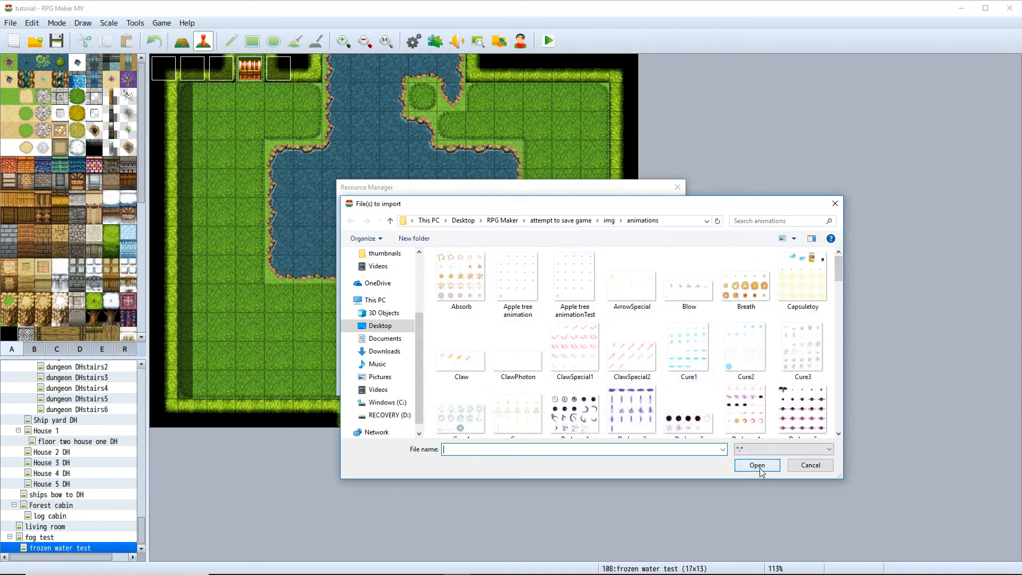
{"action": "left_click", "coordinate": [810, 465]}
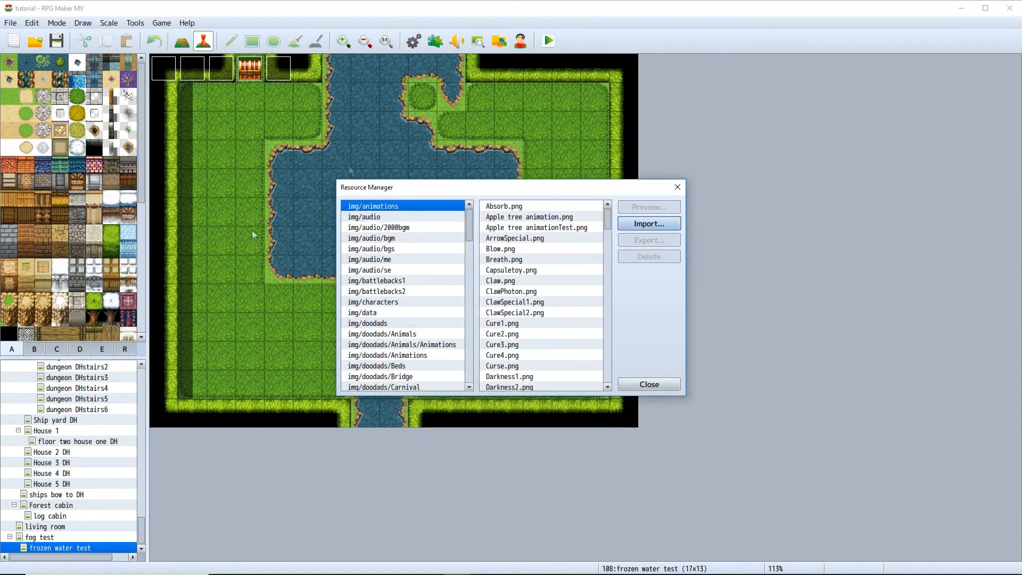
{"action": "key", "text": "Escape"}
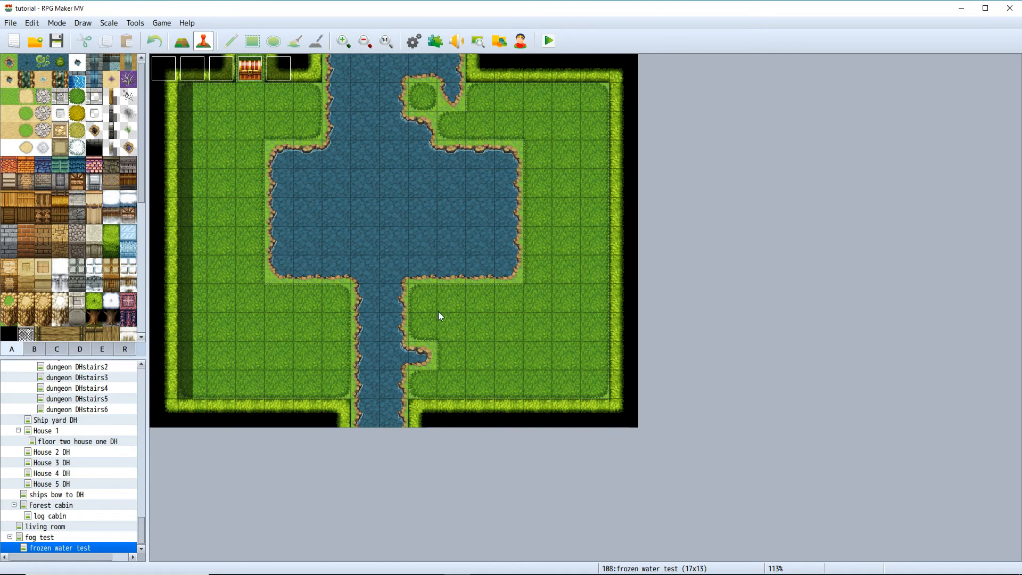
- Switch to GIMP and examine the repeated sprite rows of the Ice5-4 sheet down to its end and back to its beginning
{"action": "key", "text": "alt+Tab"}
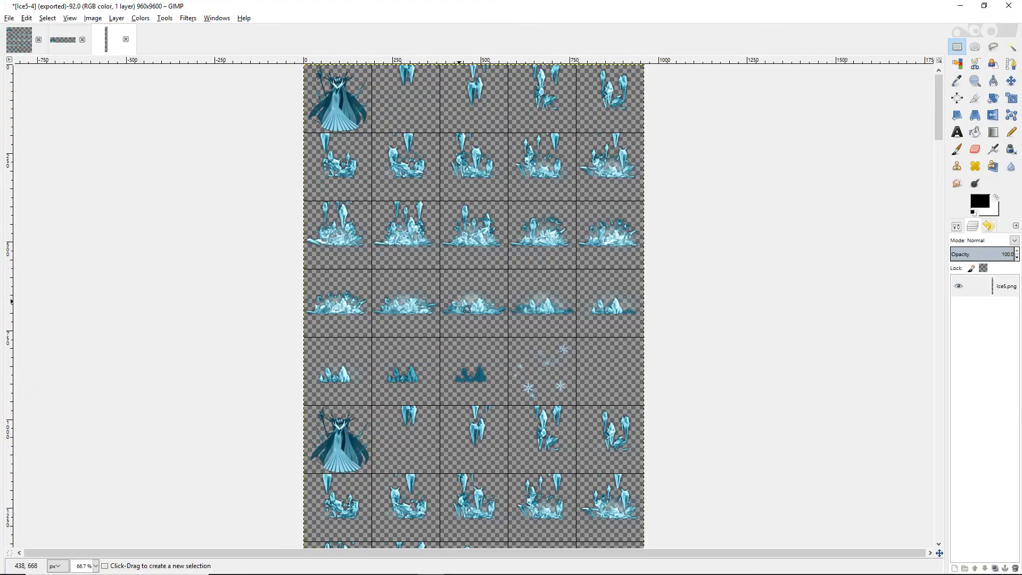
{"action": "scroll", "coordinate": [452, 290], "scroll_direction": "down", "scroll_amount": 20}
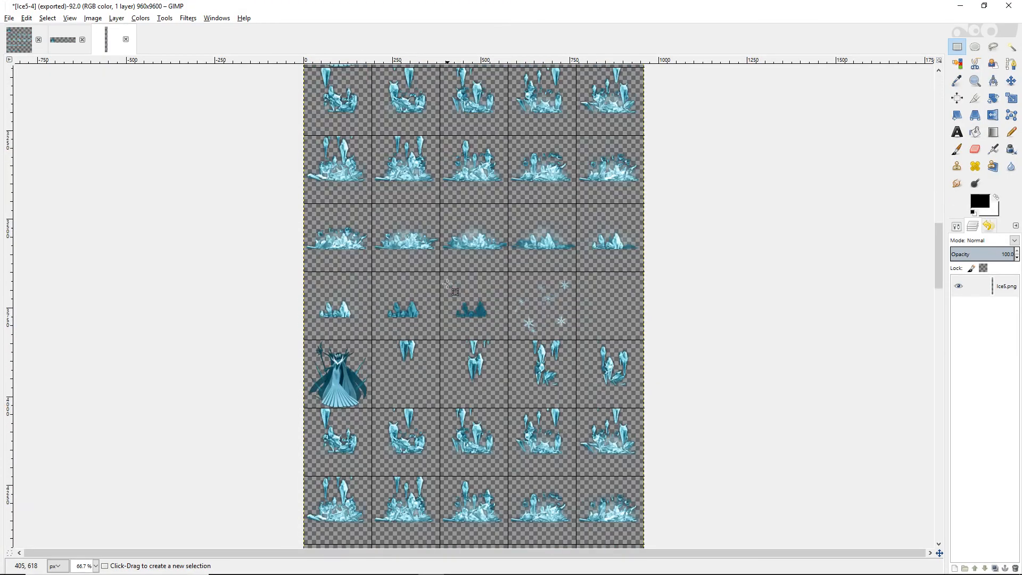
{"action": "scroll", "coordinate": [448, 285], "scroll_direction": "down", "scroll_amount": 15}
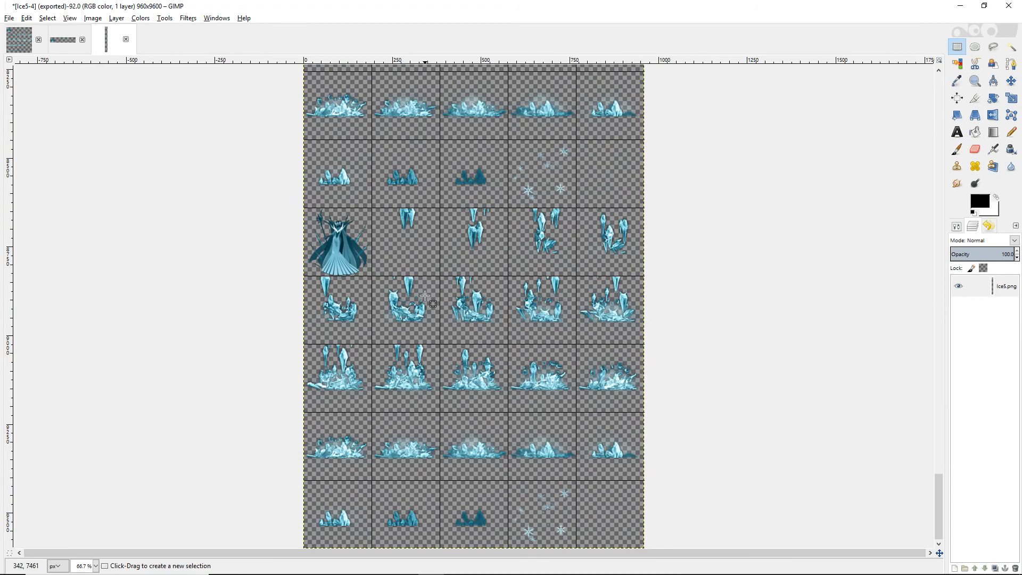
{"action": "scroll", "coordinate": [425, 296], "scroll_direction": "up", "scroll_amount": 20}
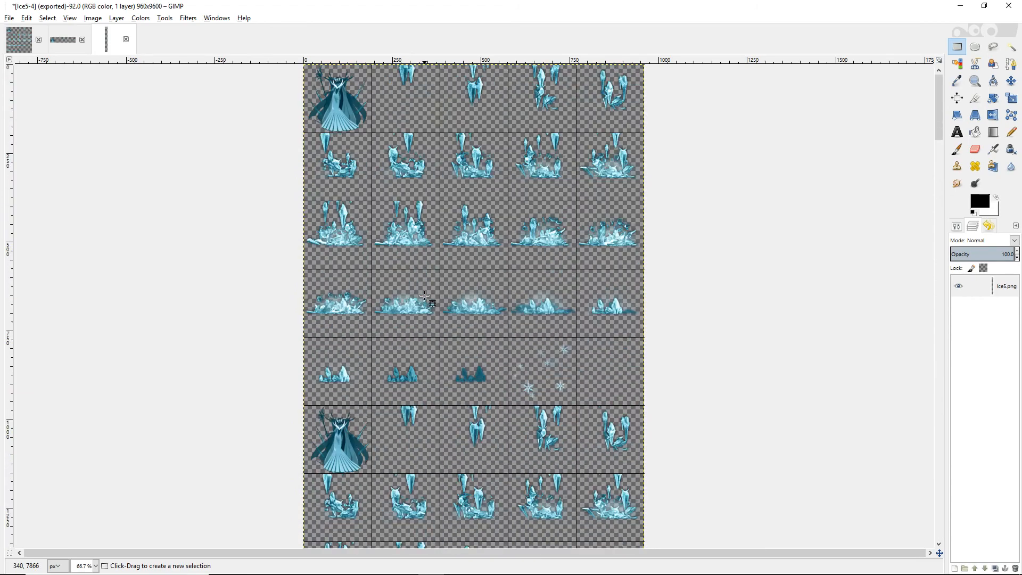